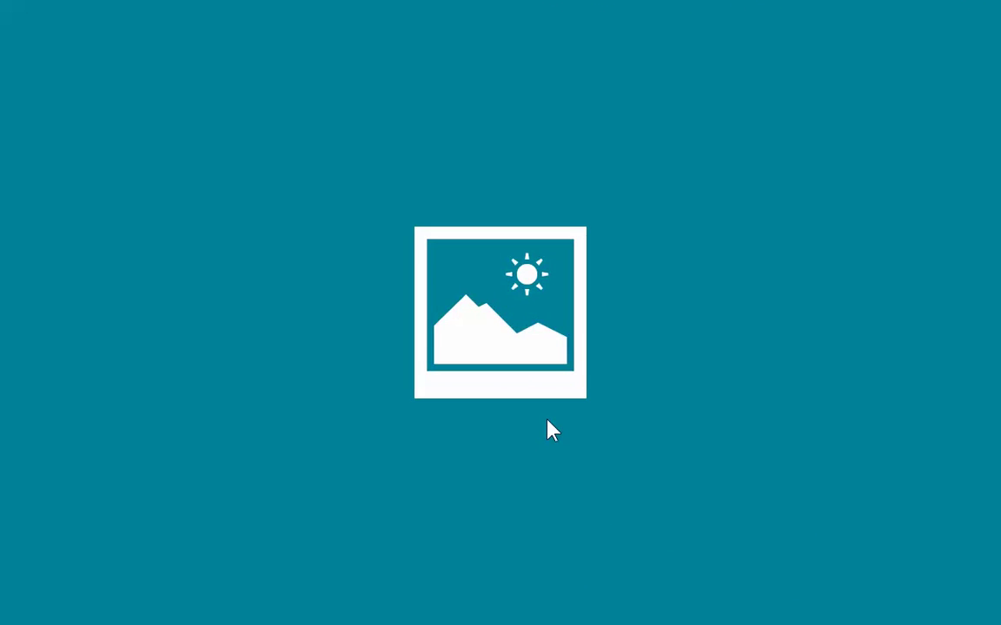
Go to the desktop and set the imgres picture as the desktop background.
key(super)
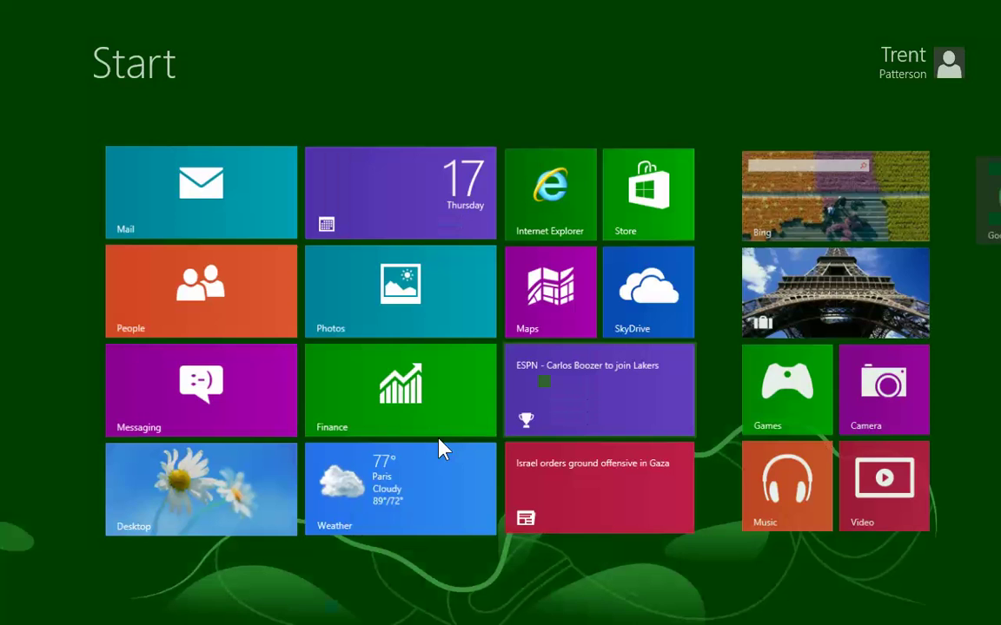
click(204, 508)
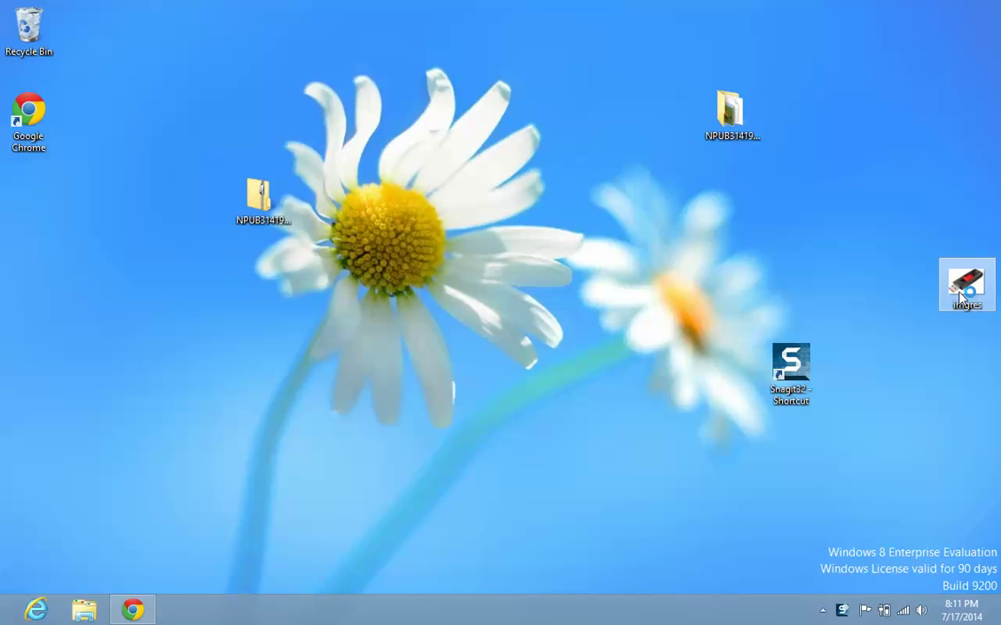
right_click(960, 297)
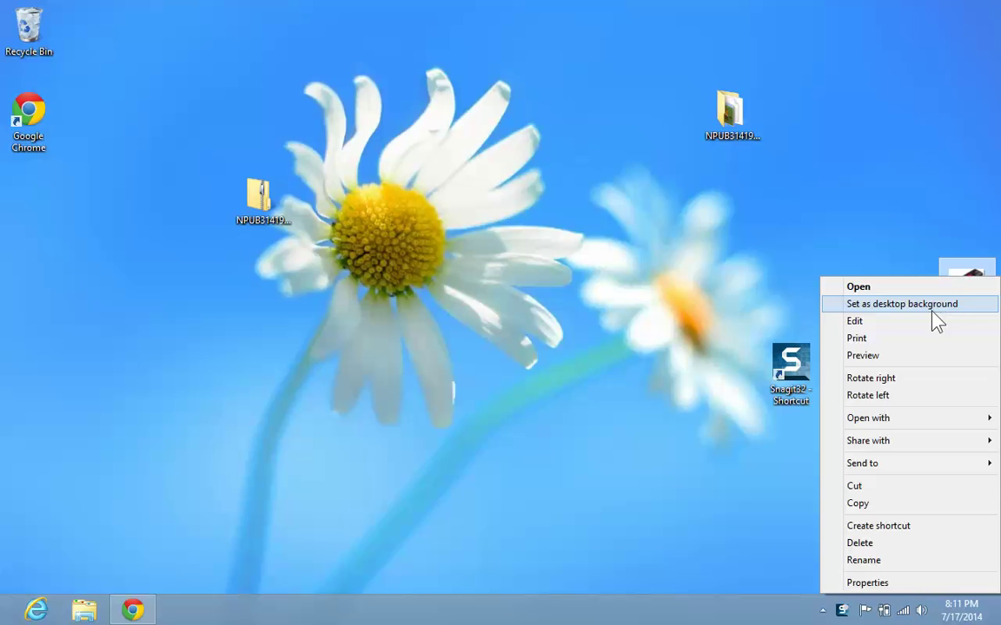
click(929, 315)
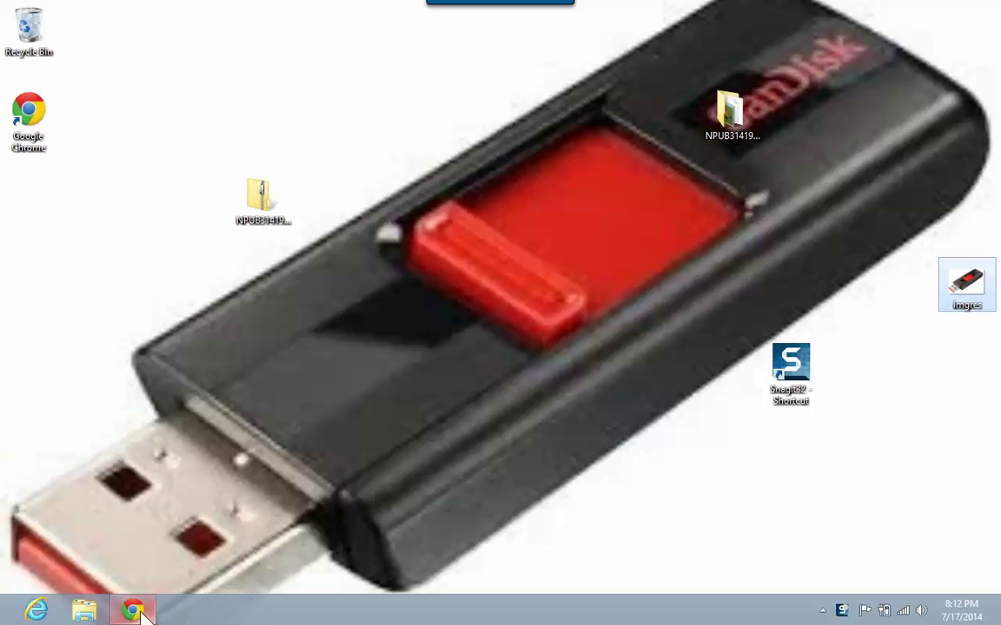
Switch to Chrome, download NPUB31419--140309220530.zip from the Box page and open the downloaded archive.
click(260, 196)
drag(260, 196, 257, 170)
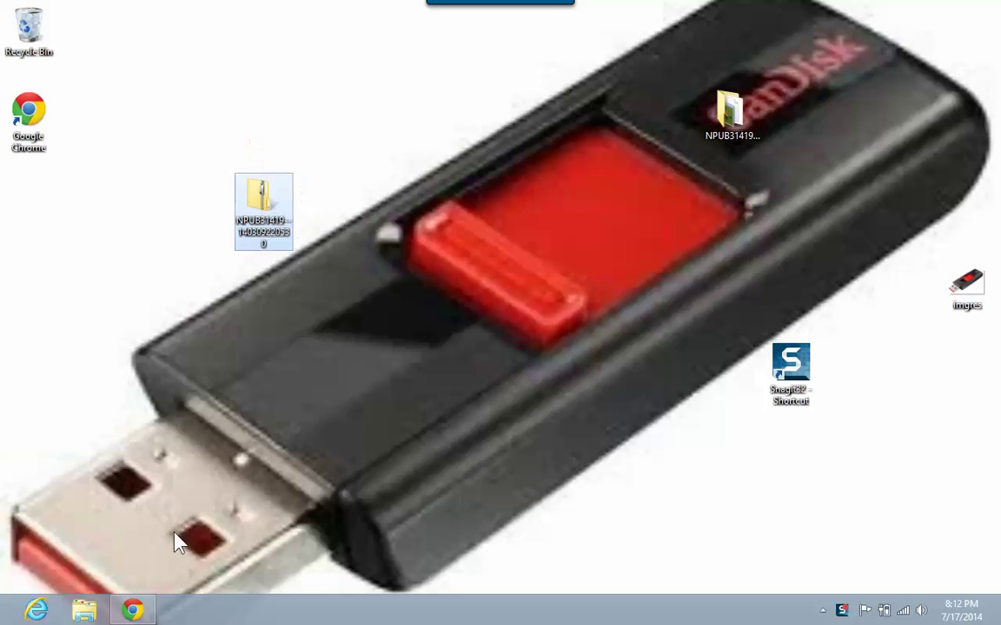
click(132, 611)
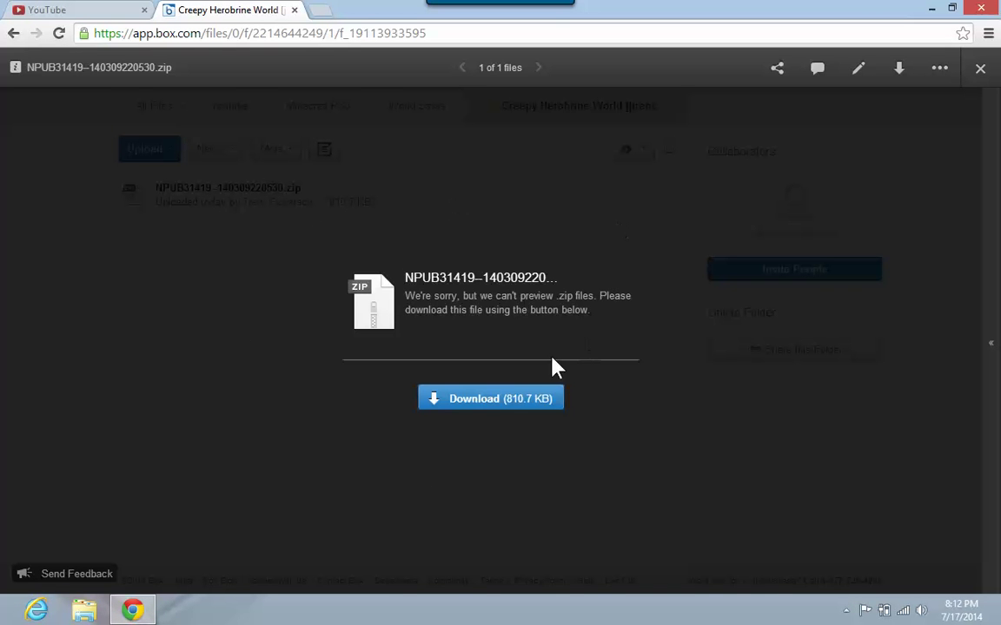
click(499, 398)
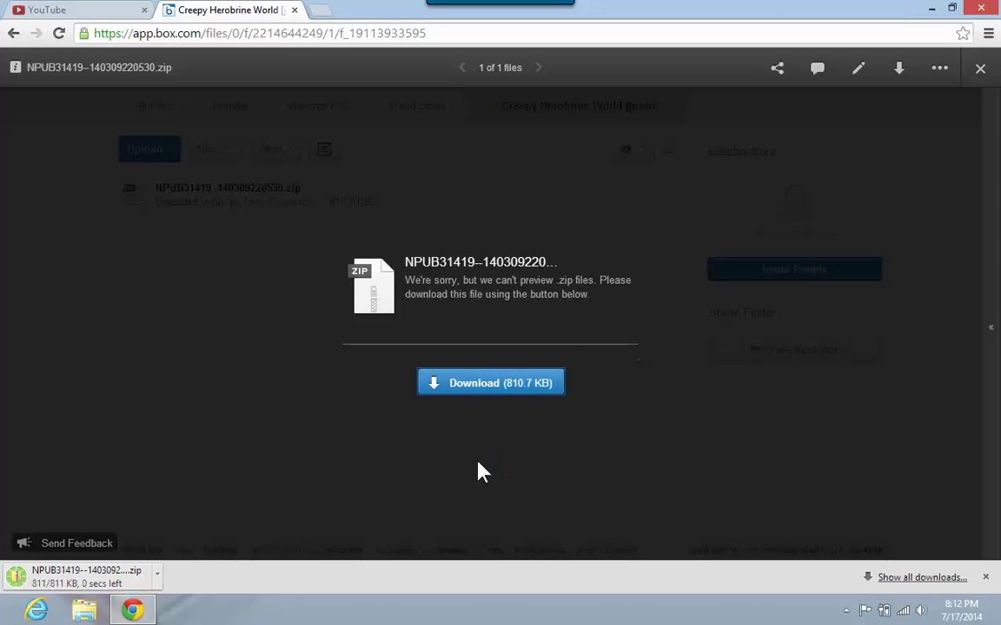
click(94, 583)
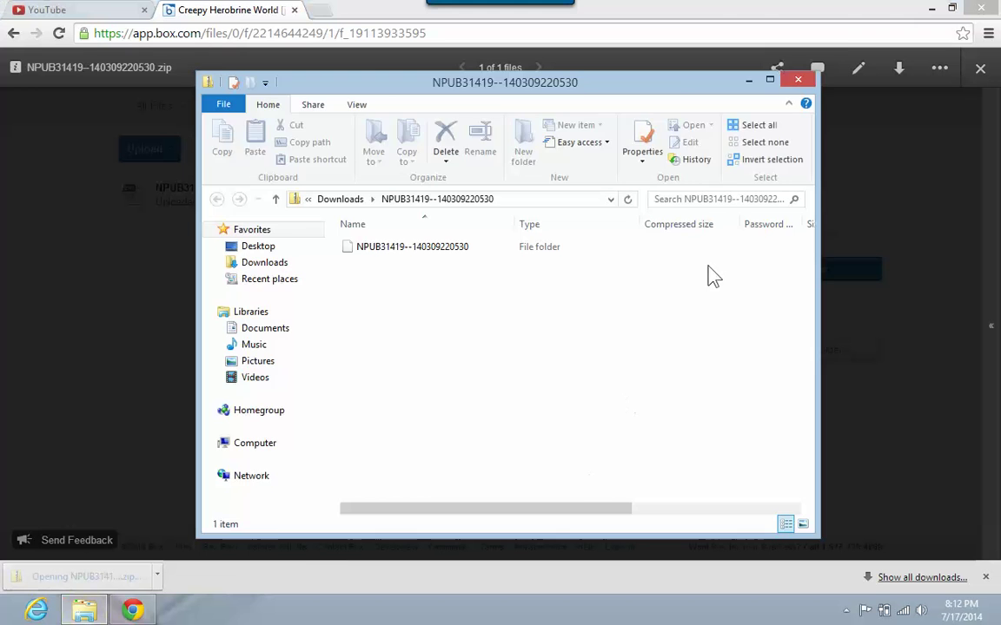
Minimize the browser and archive windows and create a desktop folder named Flashdive.
click(931, 9)
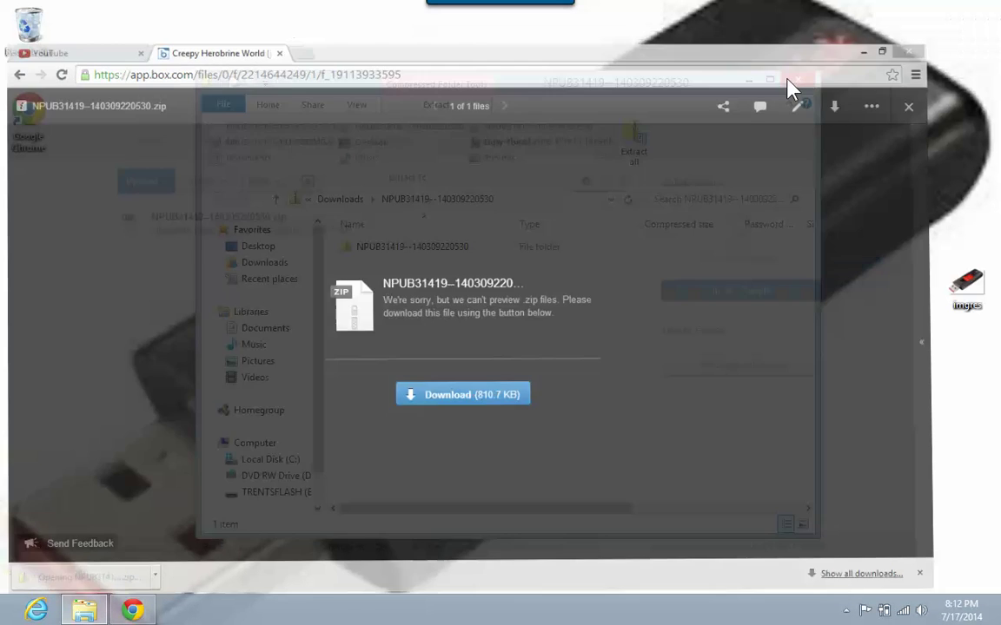
click(748, 82)
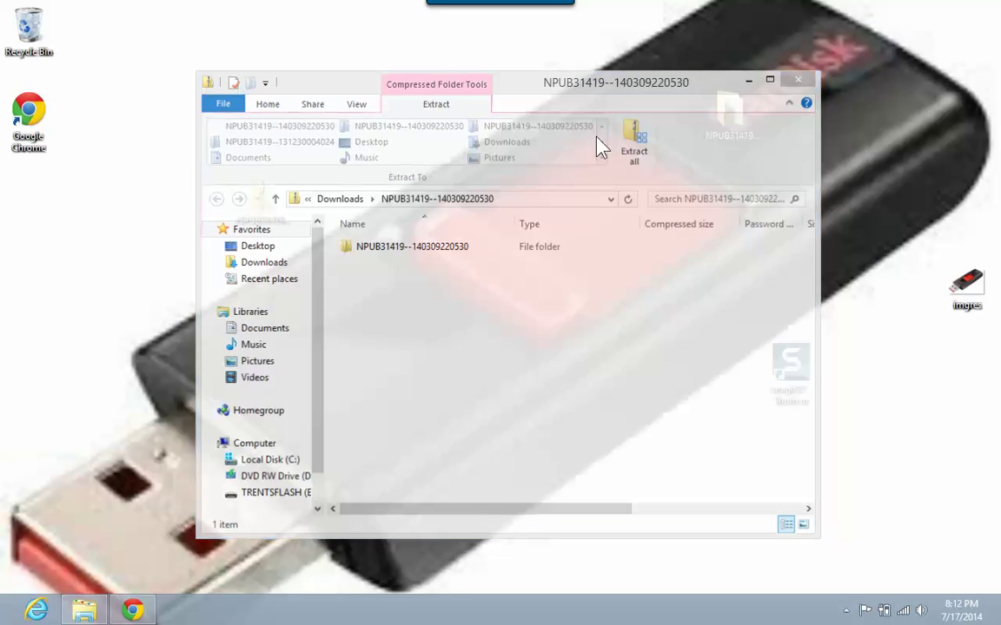
right_click(359, 173)
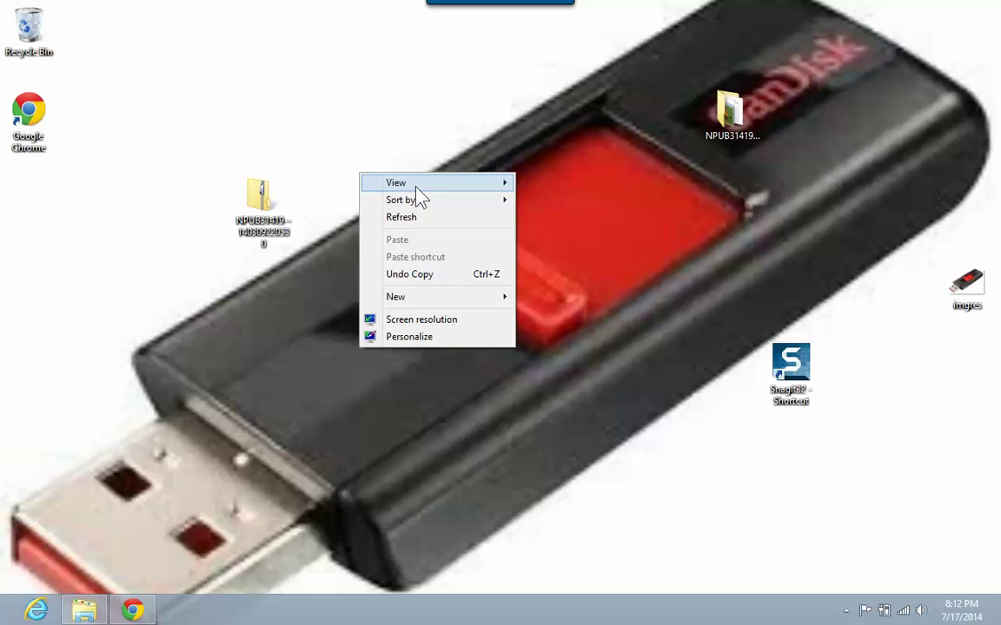
mouse_move(469, 306)
click(559, 294)
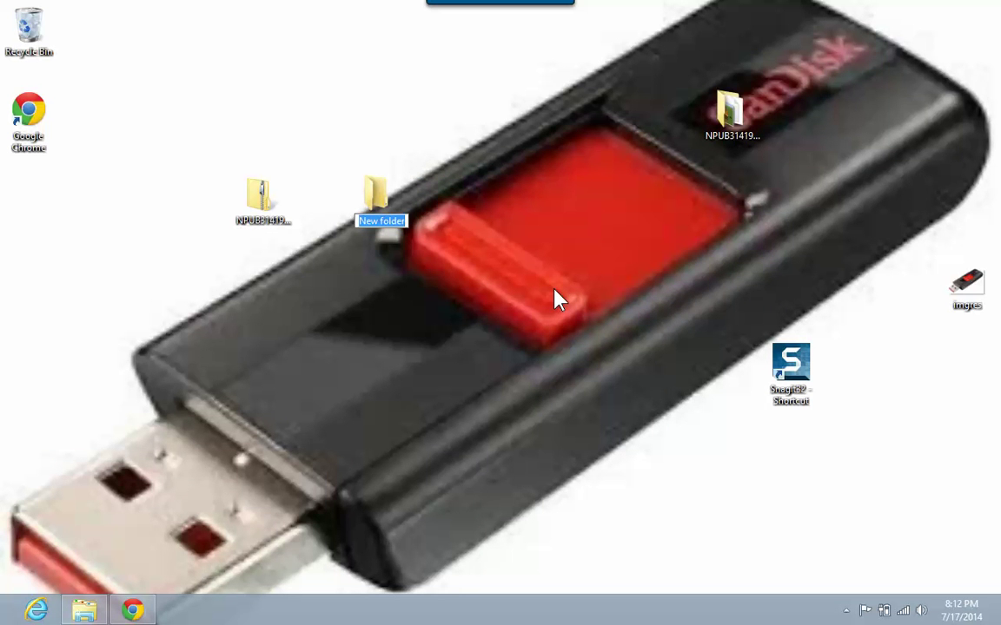
text(Fla)
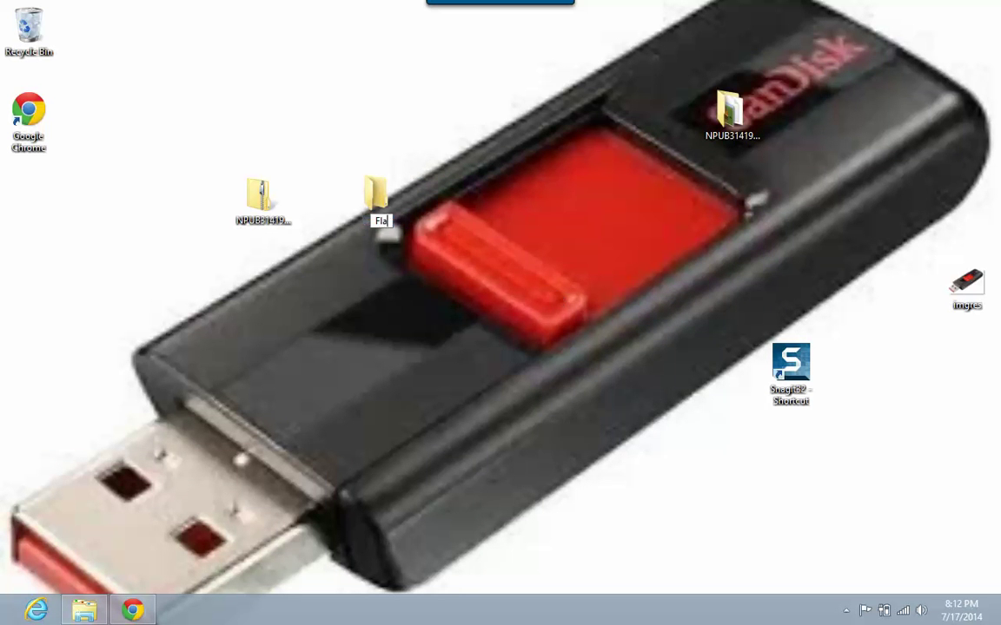
text(shdive)
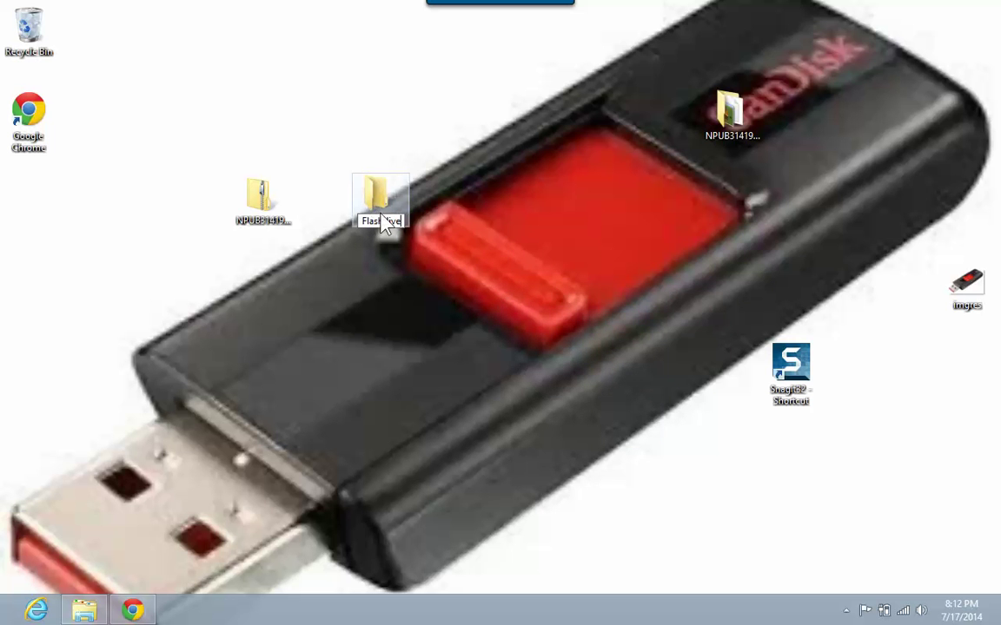
Open the Flashdive folder and create a folder named PS3 inside it.
double_click(382, 209)
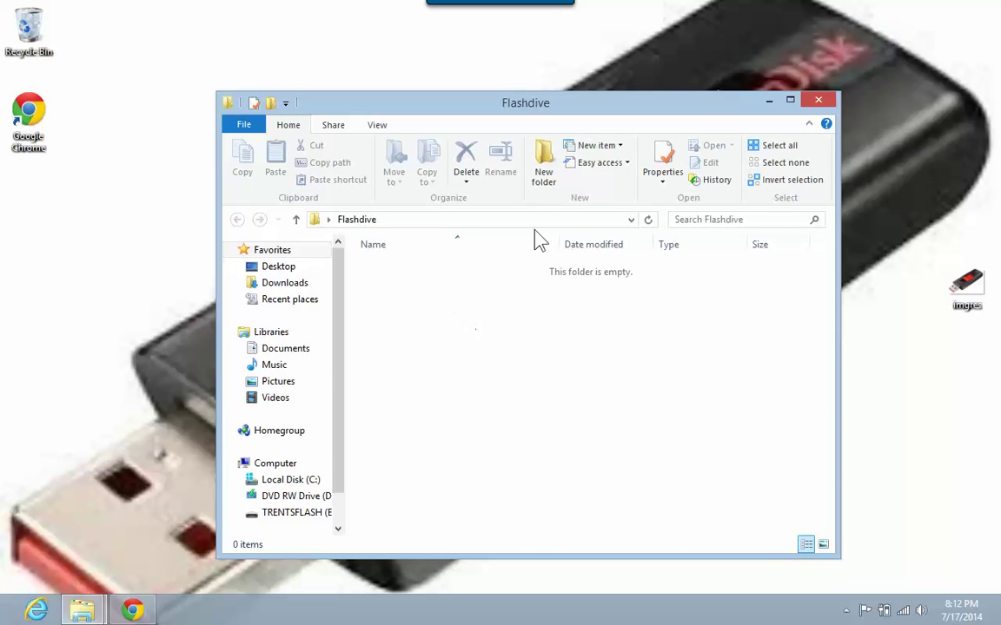
click(543, 165)
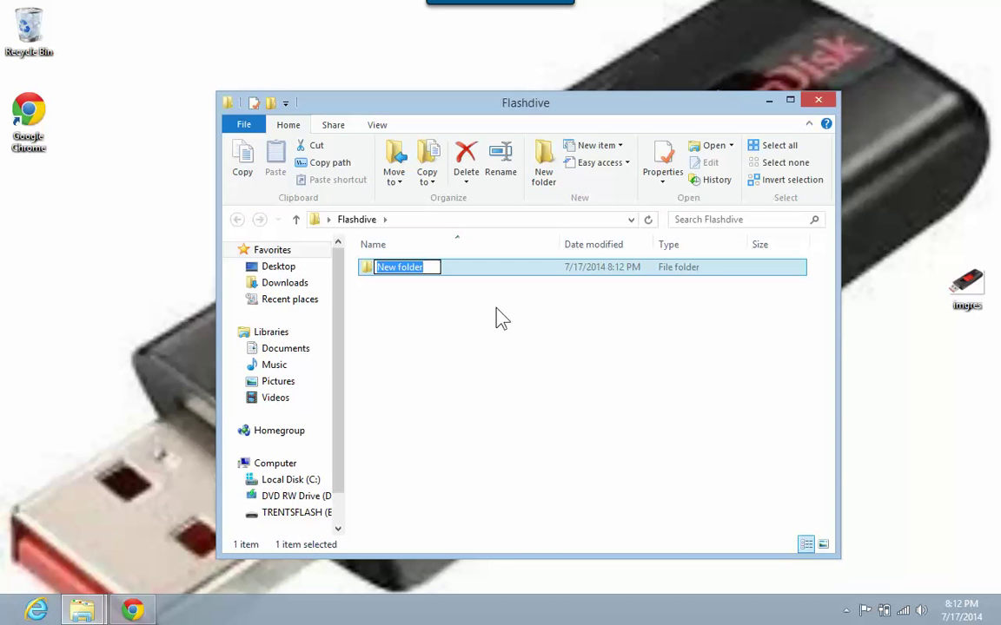
text(PS3)
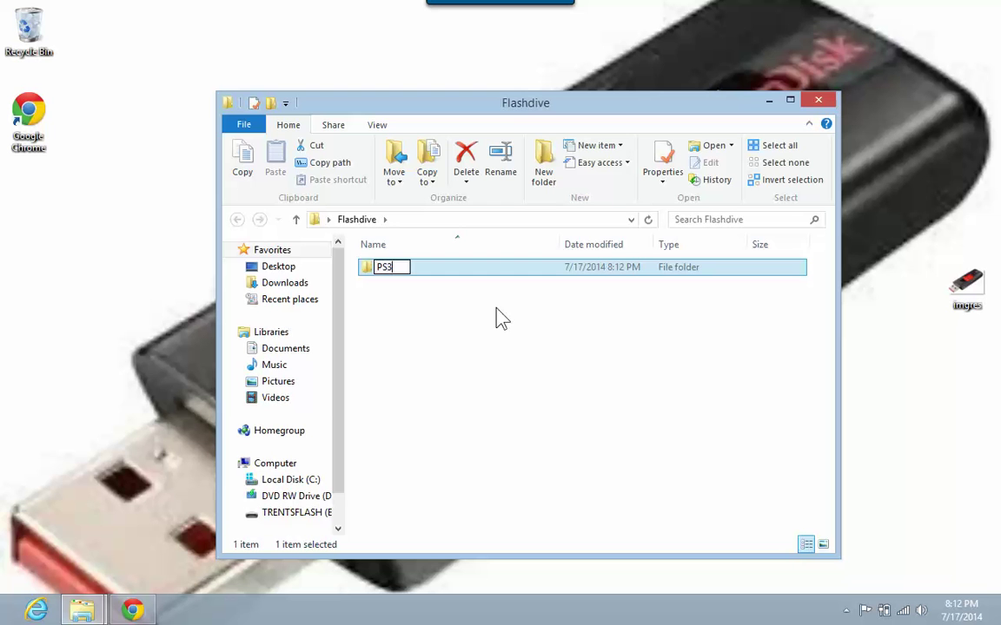
key(Return)
Open the PS3 folder and create a folder named SAVEDATA inside it.
double_click(447, 268)
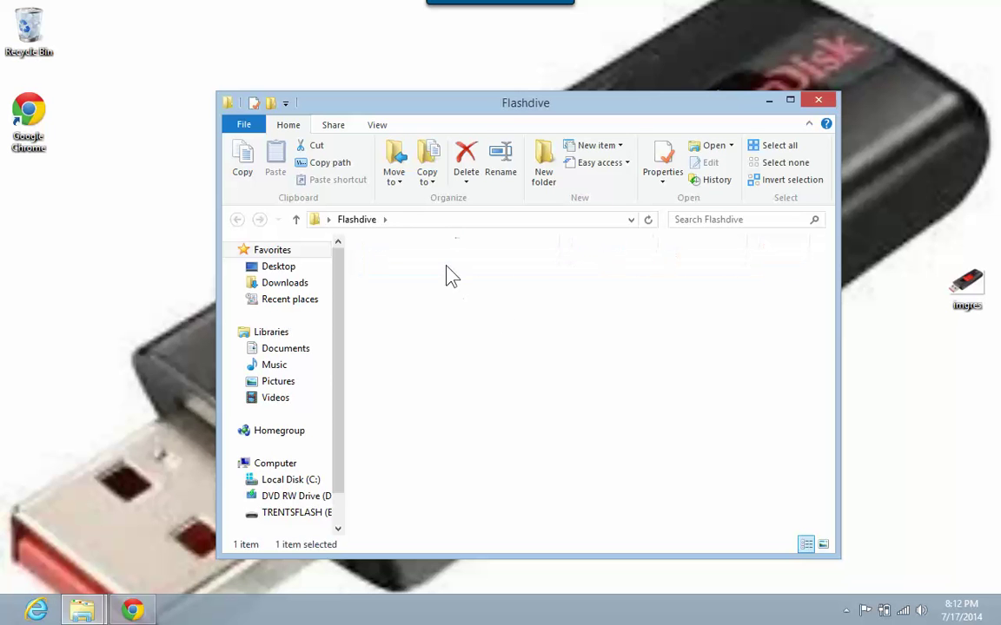
click(542, 172)
text(SA)
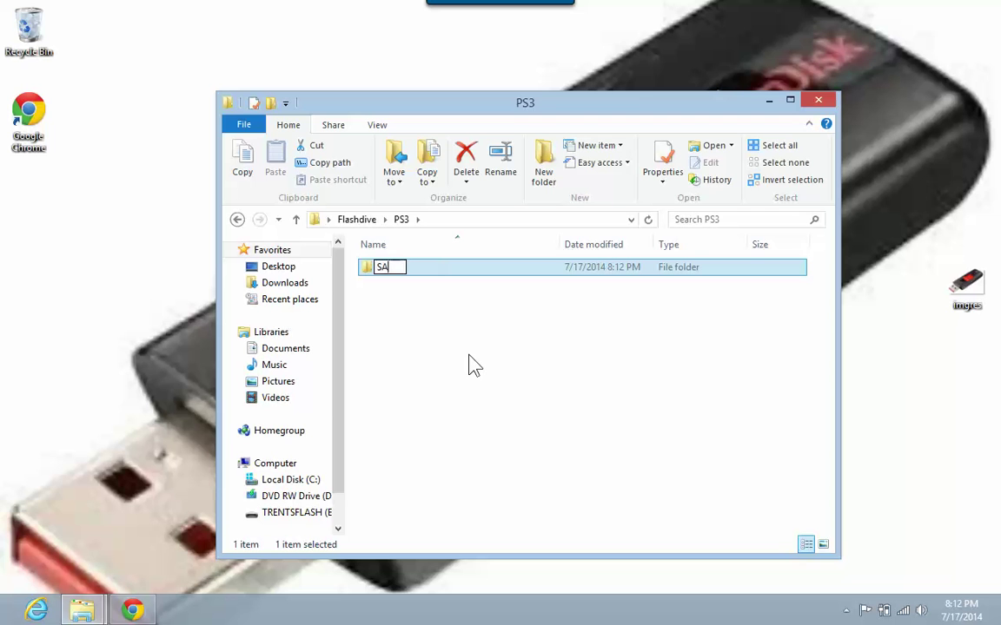
text(VEDATA)
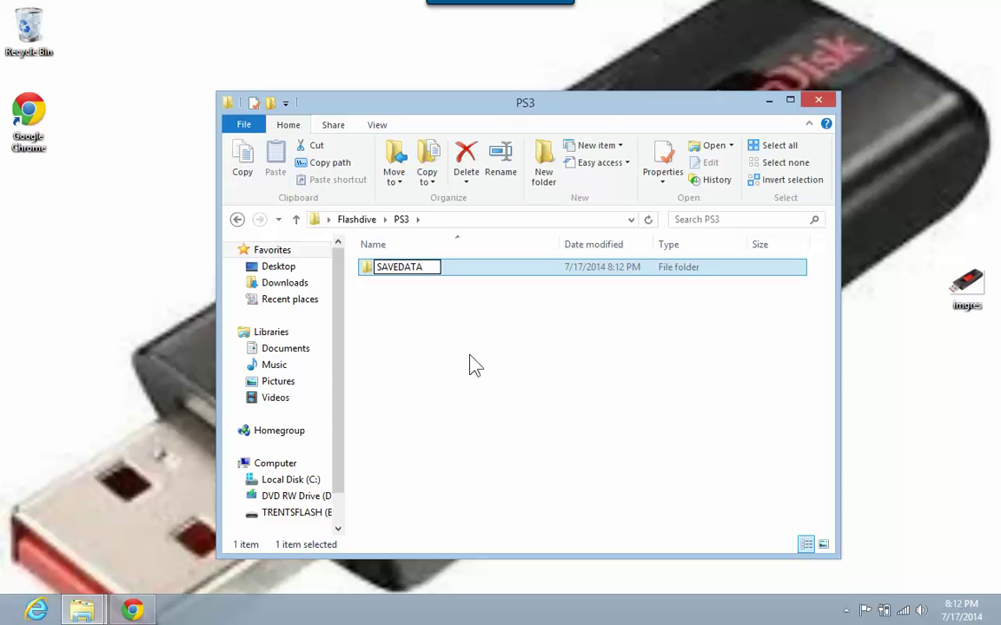
key(Return)
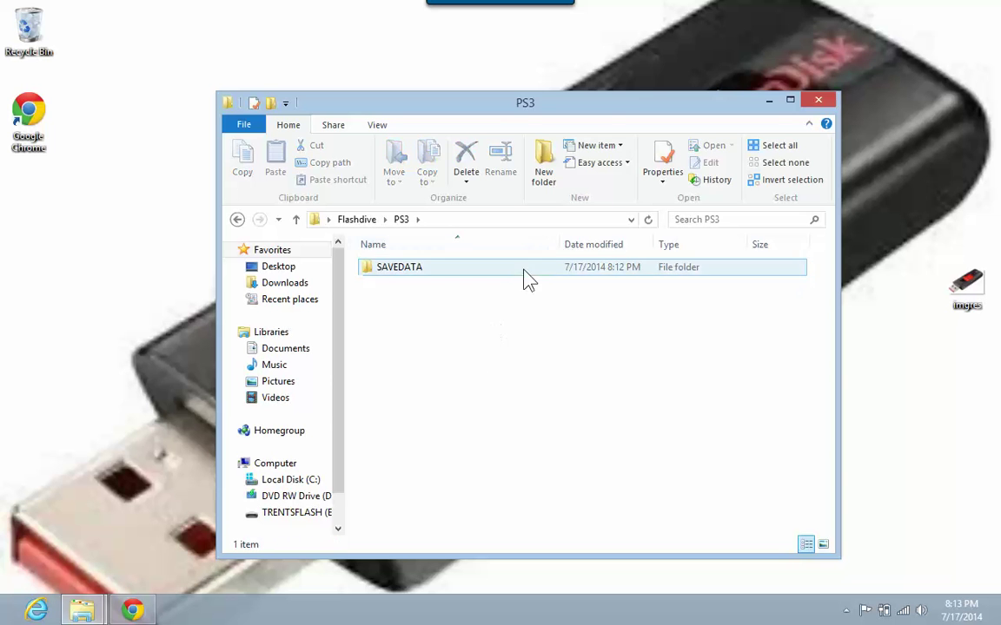
double_click(525, 269)
drag(556, 97, 846, 59)
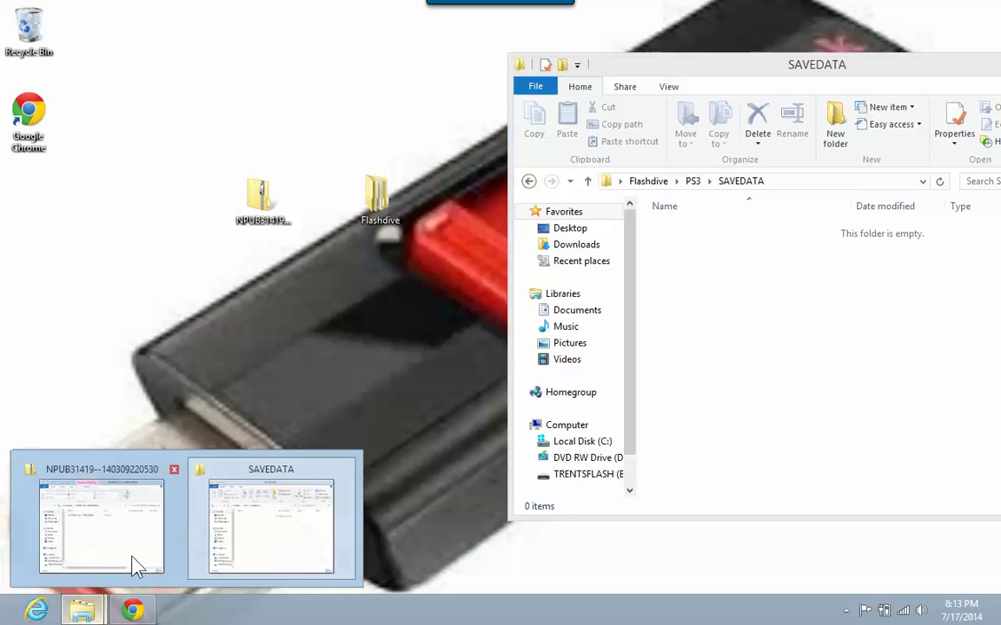
drag(525, 96, 342, 121)
drag(291, 269, 766, 294)
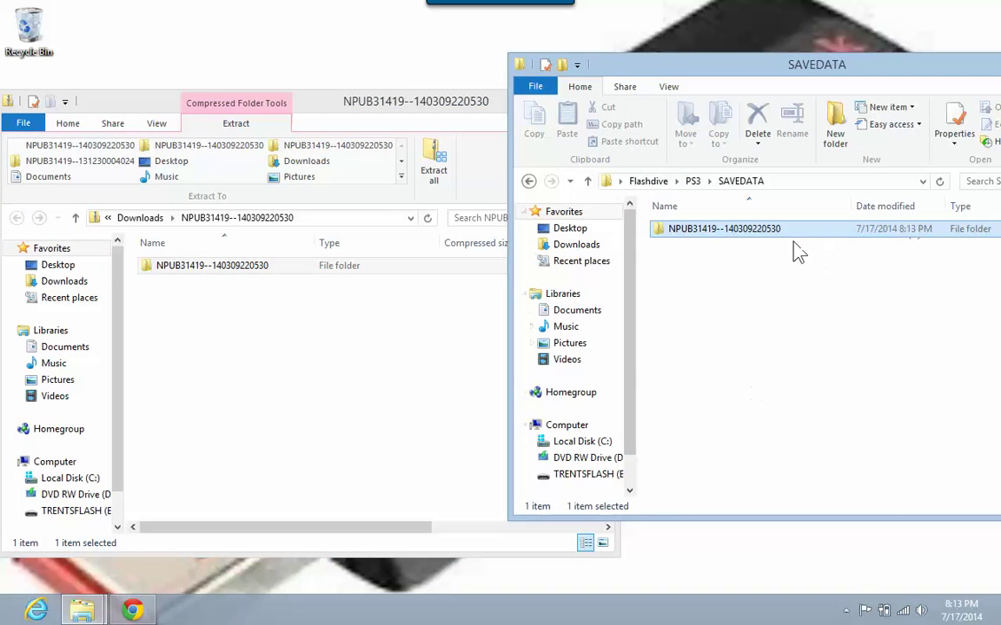
Close the archive window and the SAVEDATA folder window.
drag(387, 92, 360, 122)
click(511, 105)
drag(761, 76, 457, 61)
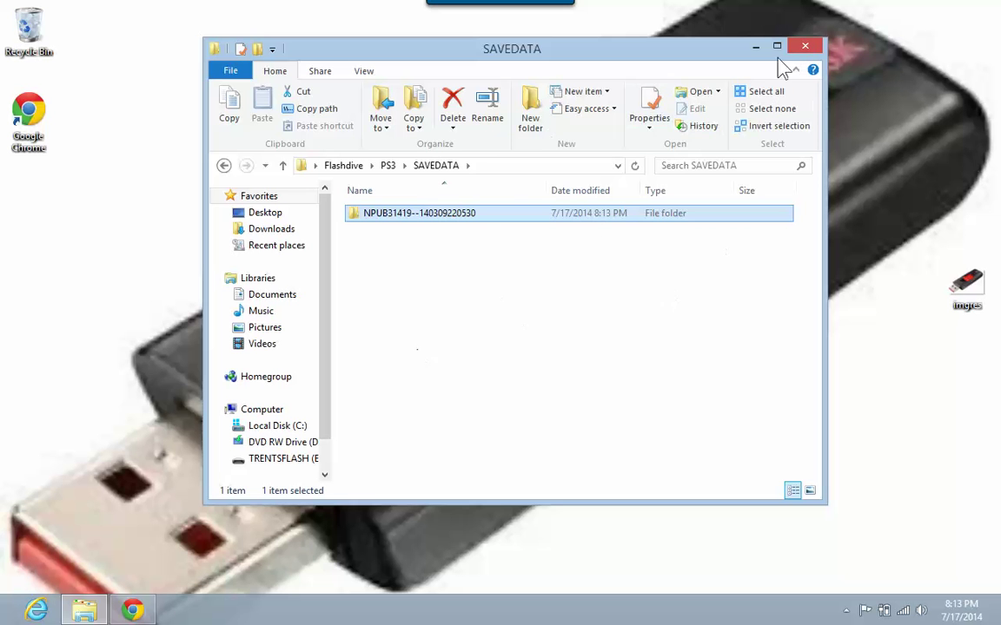
click(805, 46)
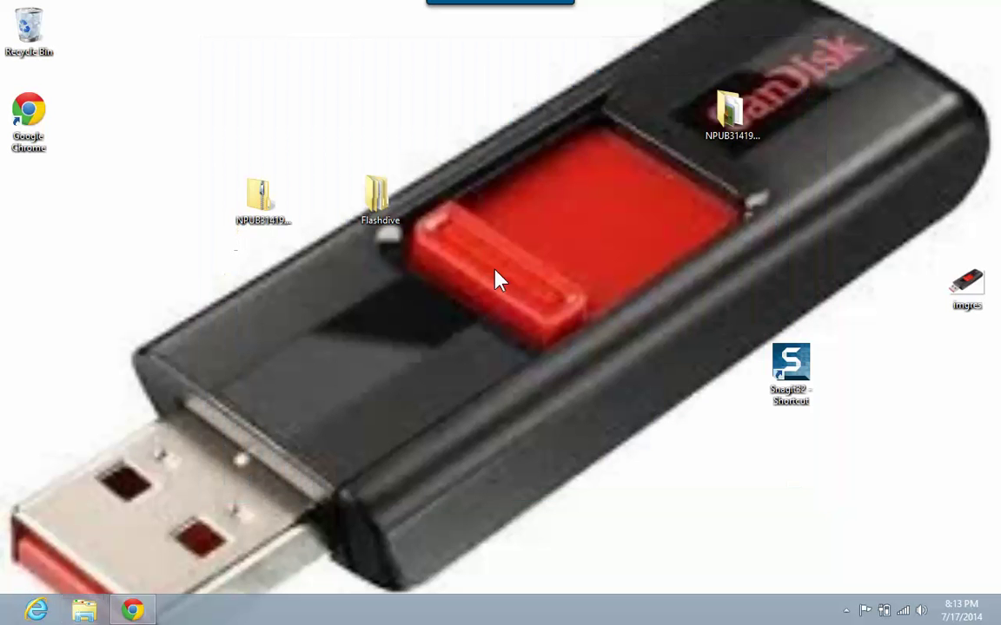
Switch to Chrome and search Google for "ps3 minecraft maps" in a new tab.
click(121, 486)
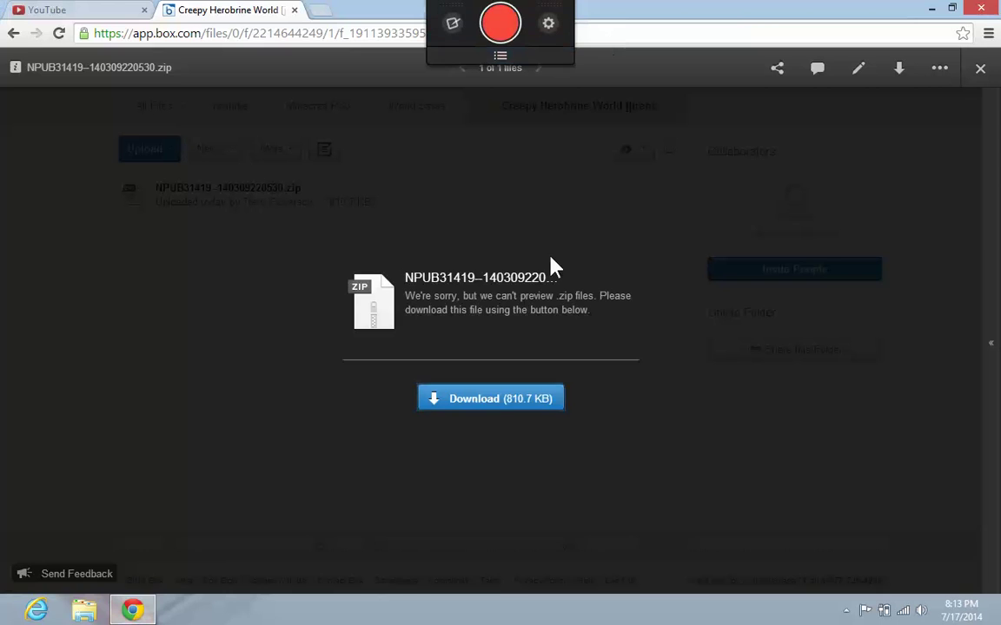
click(320, 12)
text(PS3 )
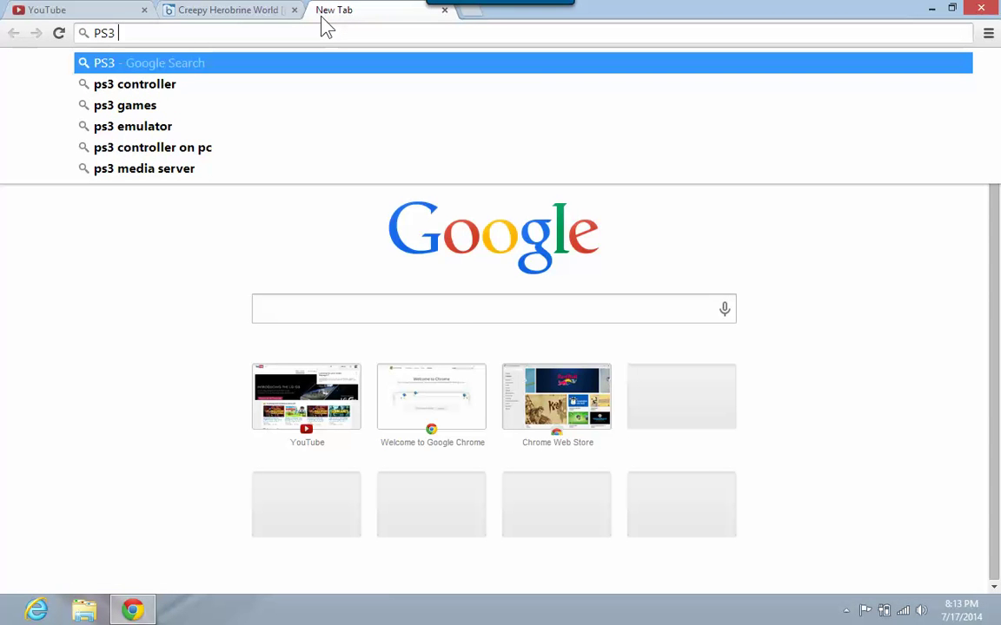
text(MIN)
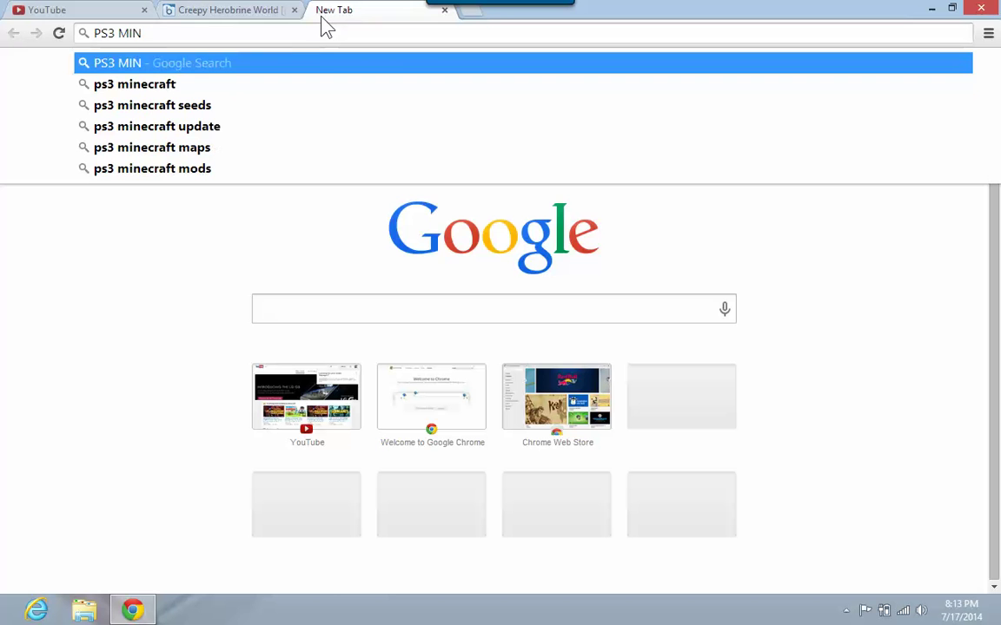
key(Down)
key(Down)
key(Down)
key(Down)
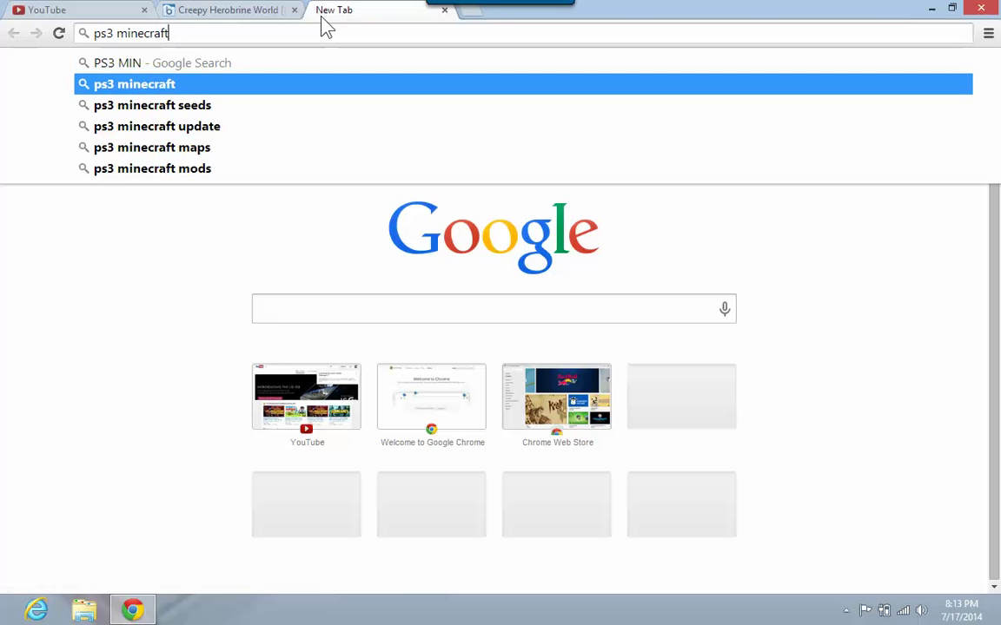
key(Return)
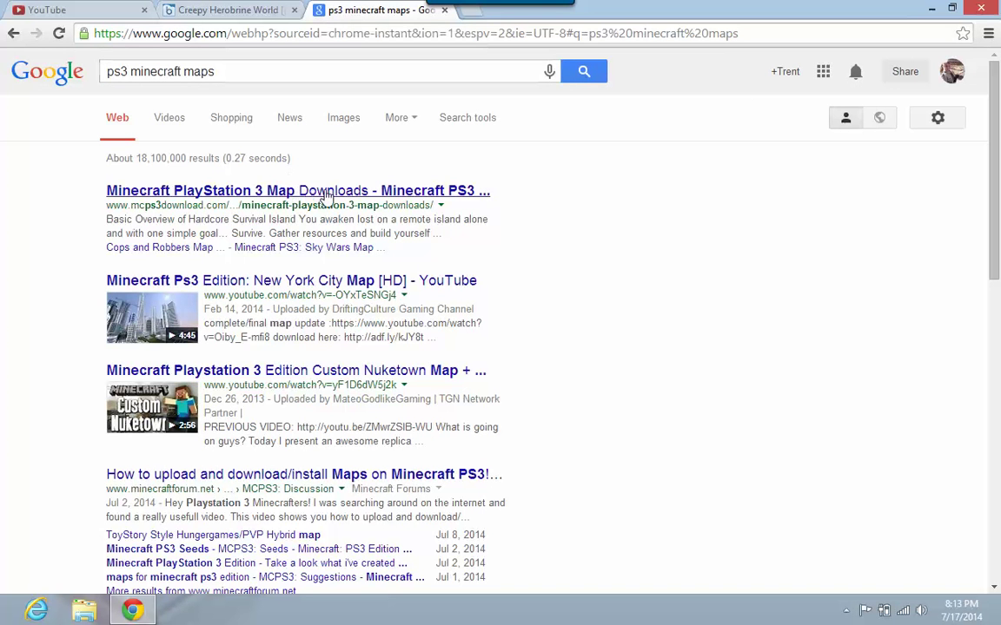
Open the Minecraft PlayStation 3 Map Downloads result and its TNT Hunger Games Download page.
click(450, 198)
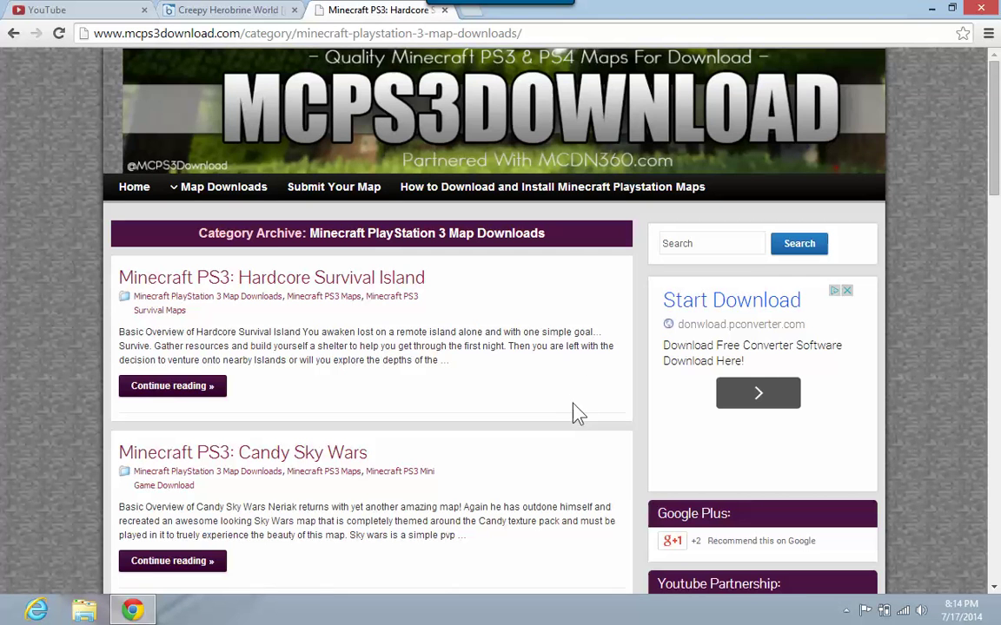
drag(997, 122, 833, 340)
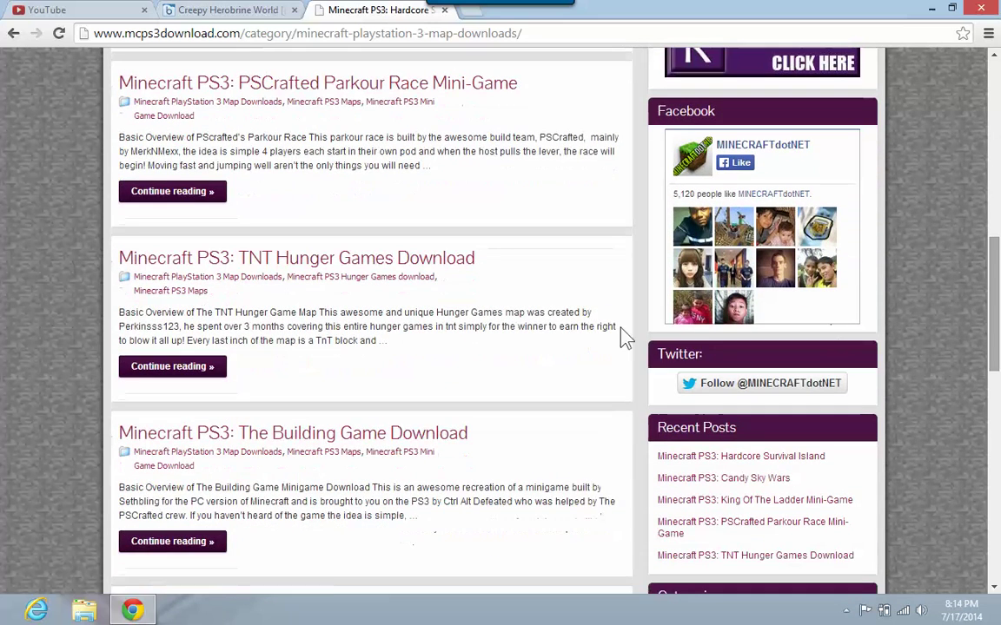
click(278, 261)
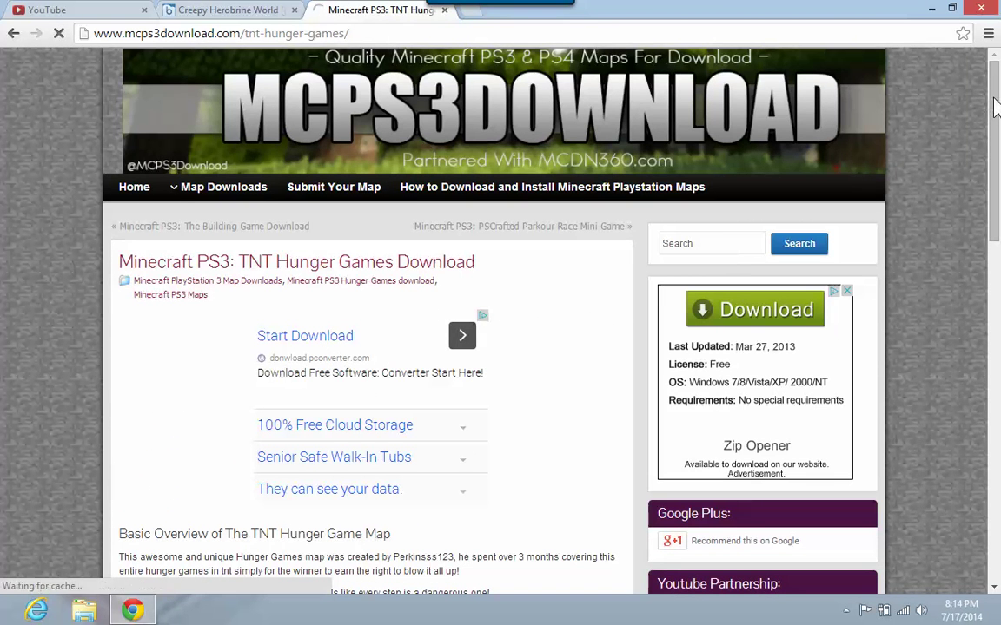
Follow the US download link for the TNT Hunger Games map beneath the showcase video.
drag(994, 122, 996, 347)
scroll(560, 392, down, 1)
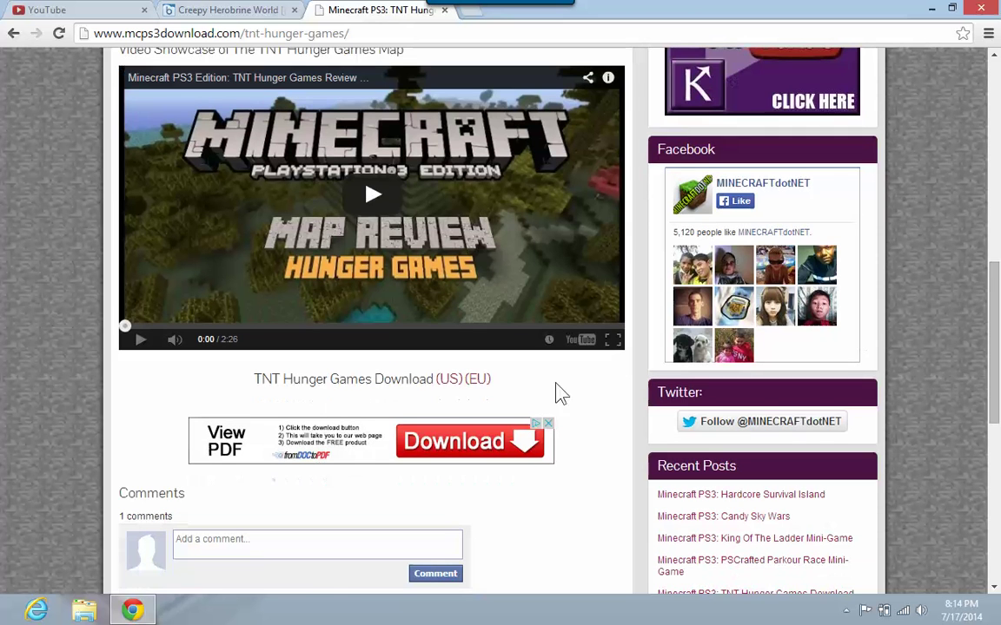
click(448, 382)
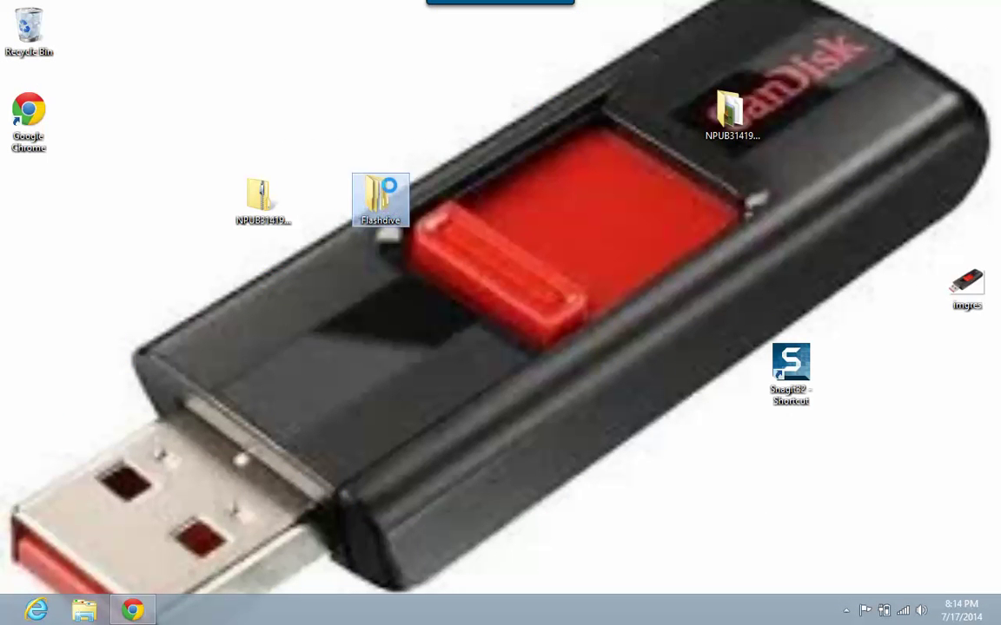
Open the SAVEDATA folder inside PS3 in the Flashdive folder on the desktop.
double_click(381, 202)
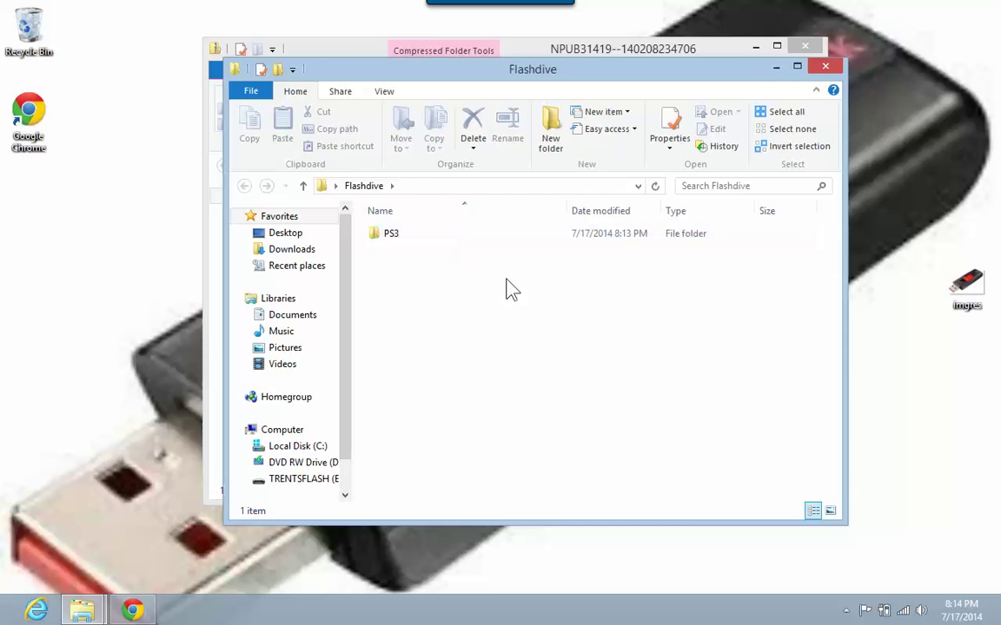
double_click(461, 237)
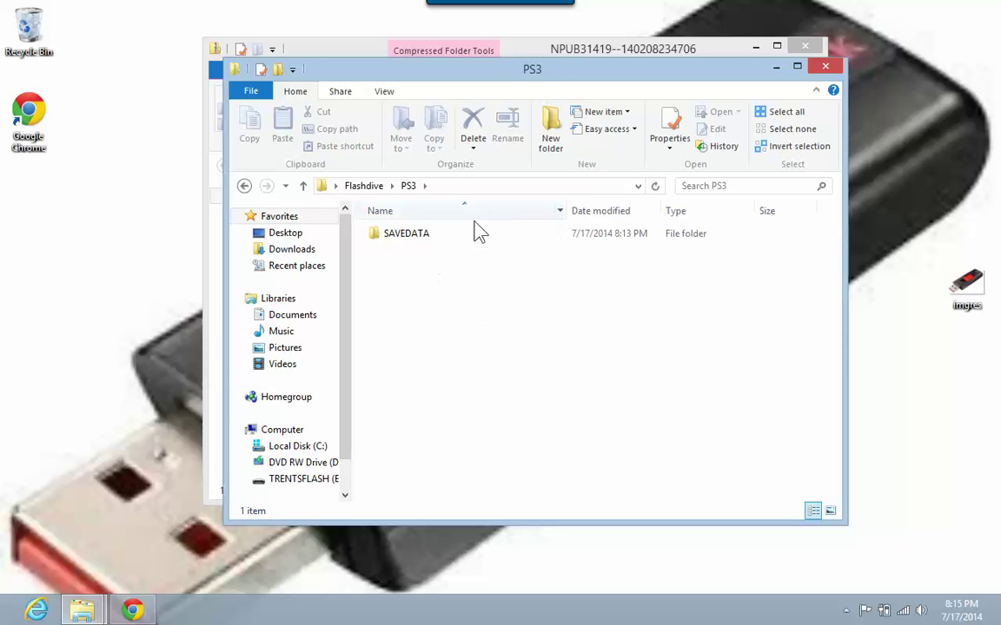
double_click(476, 237)
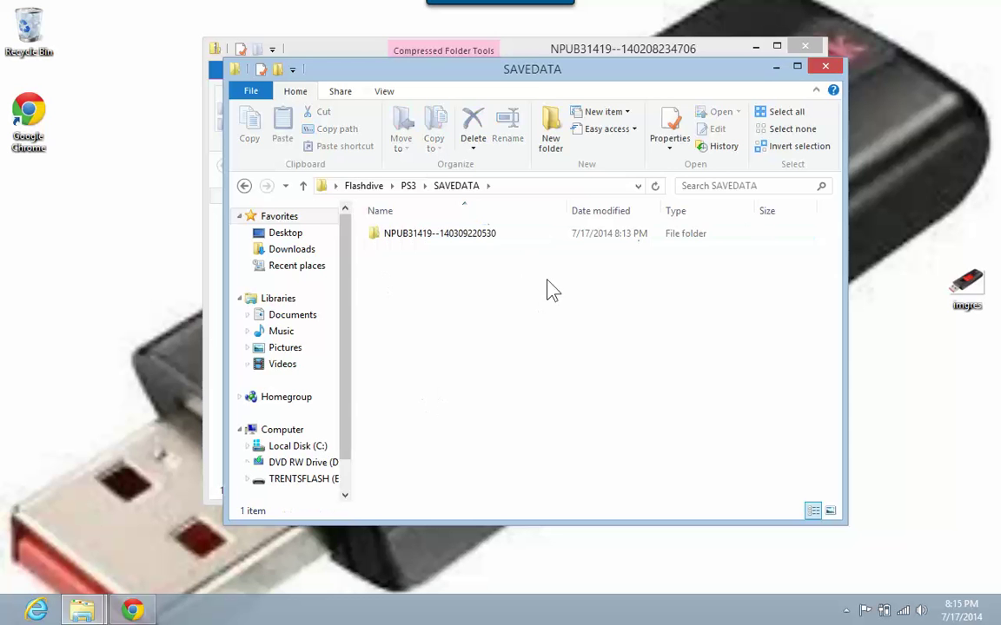
click(431, 237)
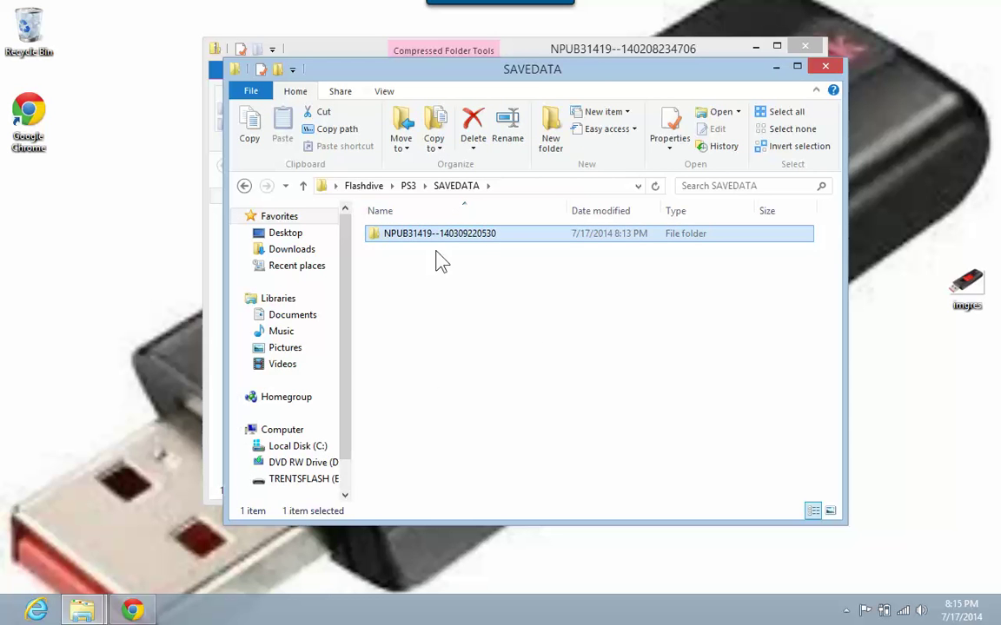
click(506, 276)
mouse_move(84, 610)
click(90, 497)
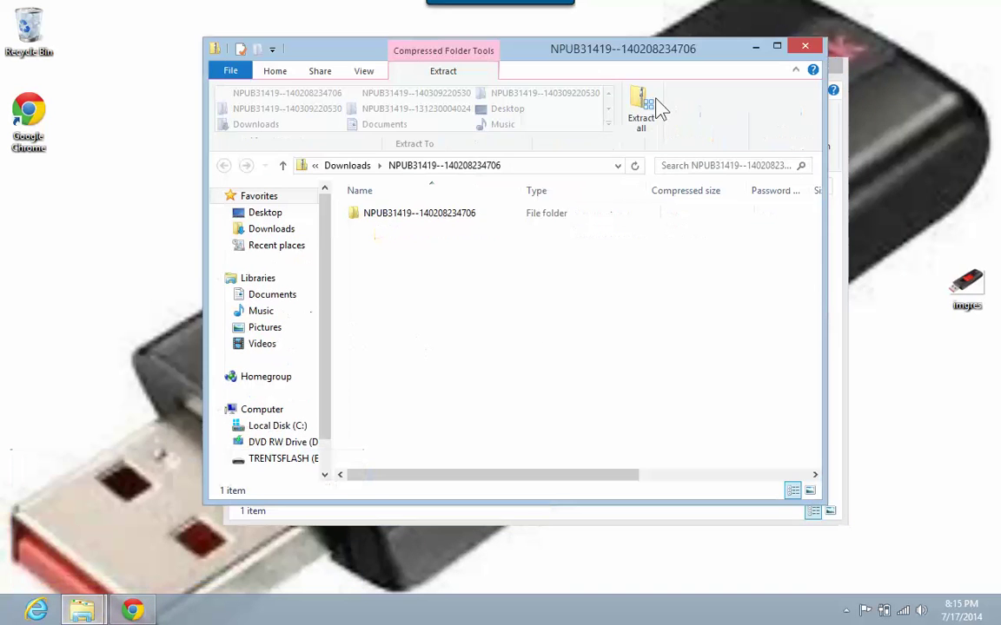
drag(652, 72, 551, 296)
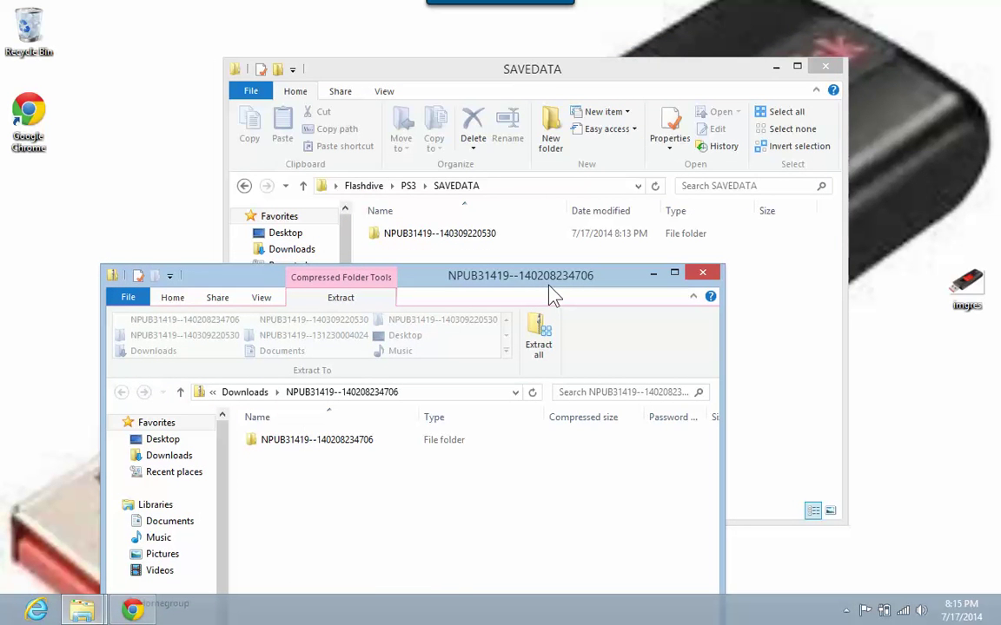
click(359, 442)
drag(350, 449, 773, 319)
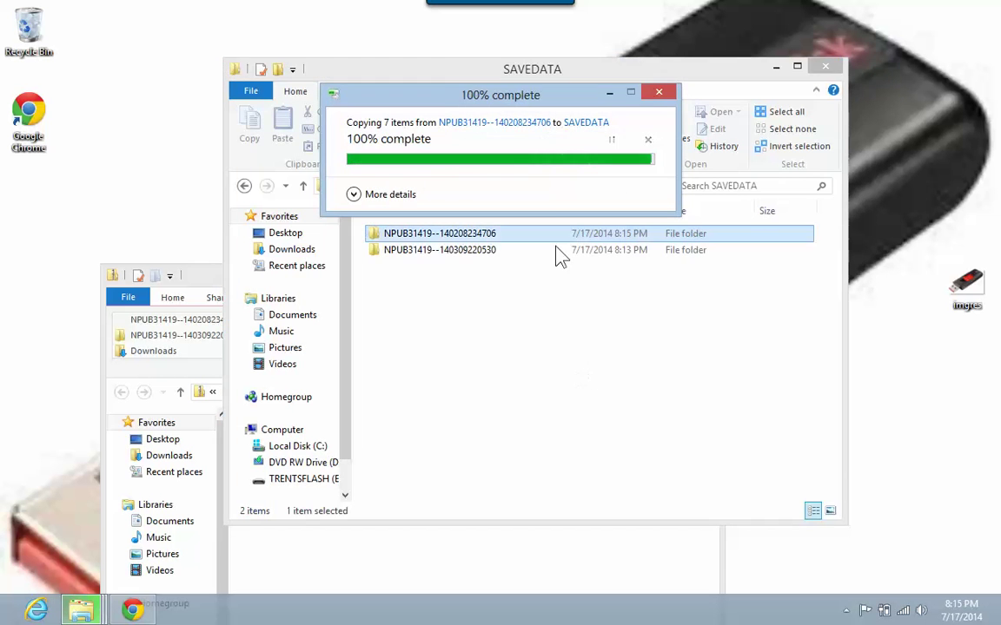
double_click(524, 251)
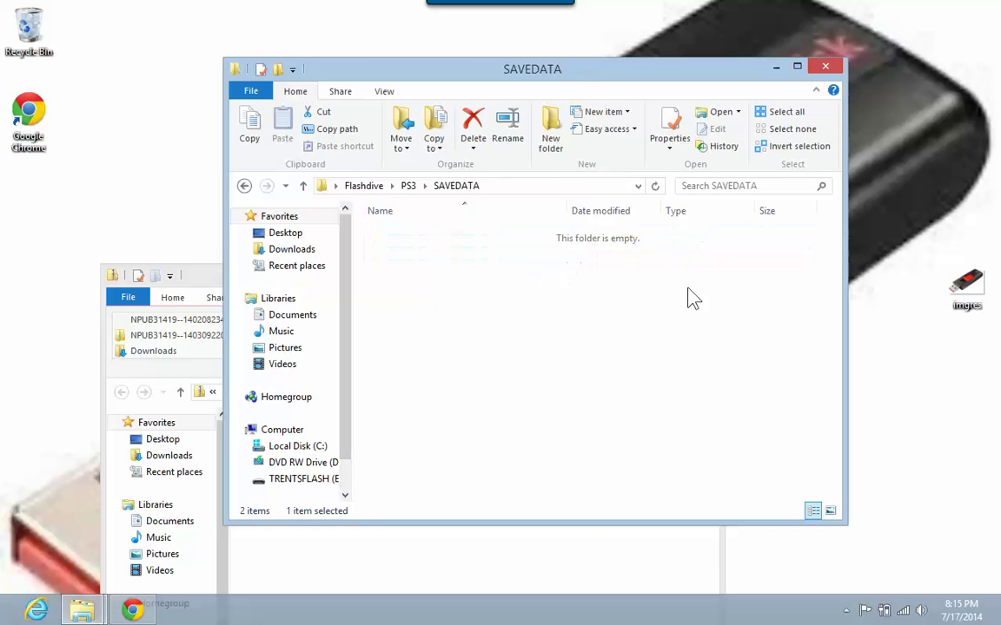
double_click(486, 252)
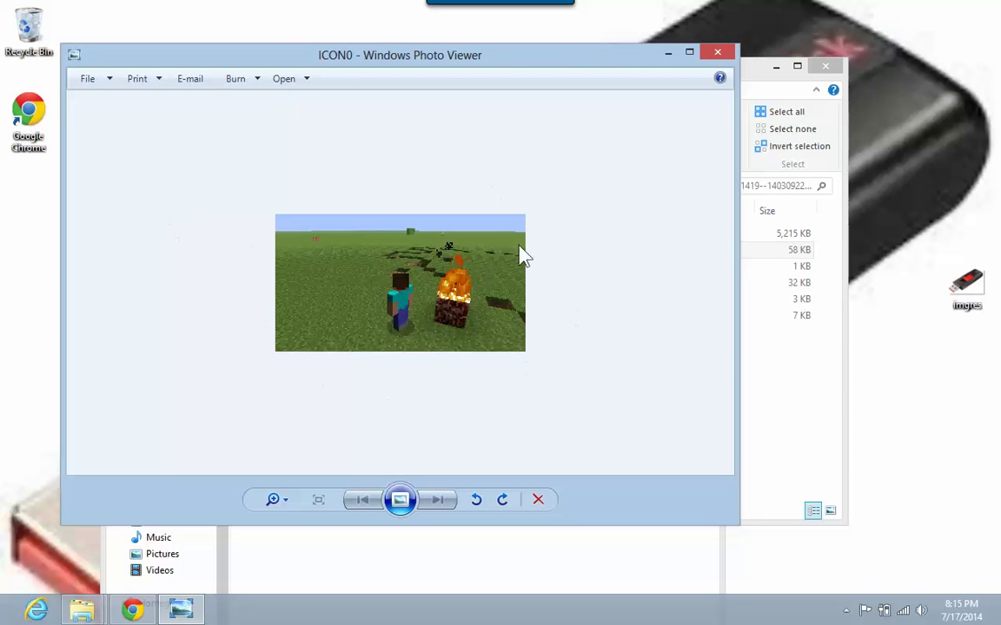
click(717, 53)
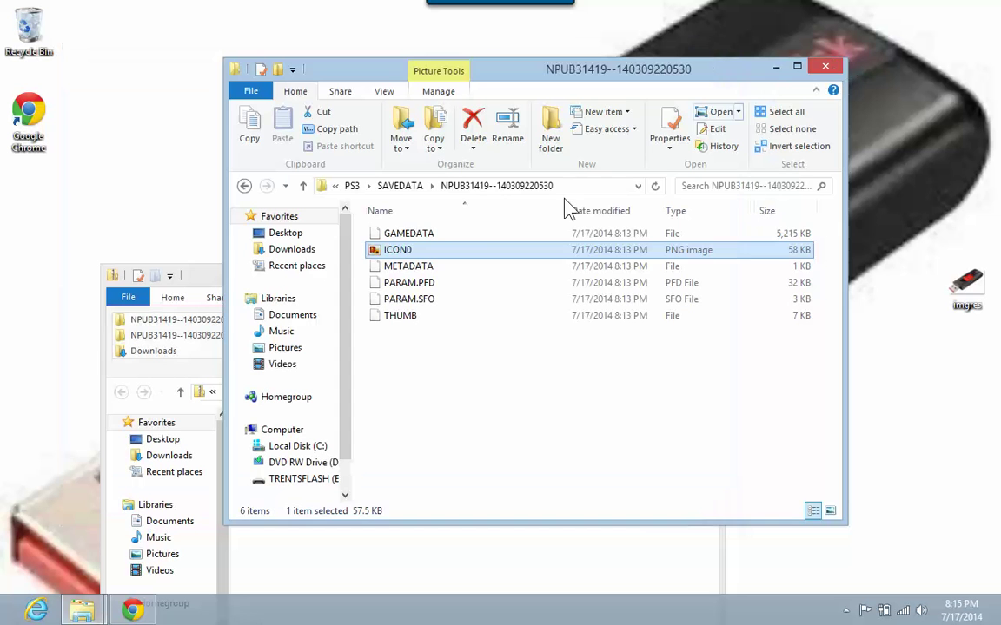
click(244, 186)
double_click(460, 232)
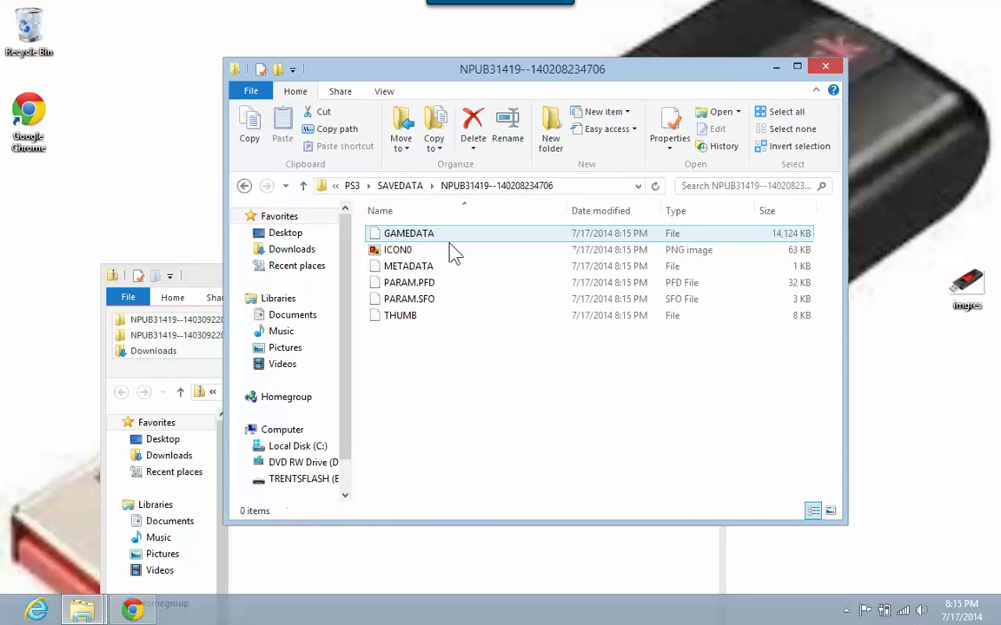
double_click(438, 251)
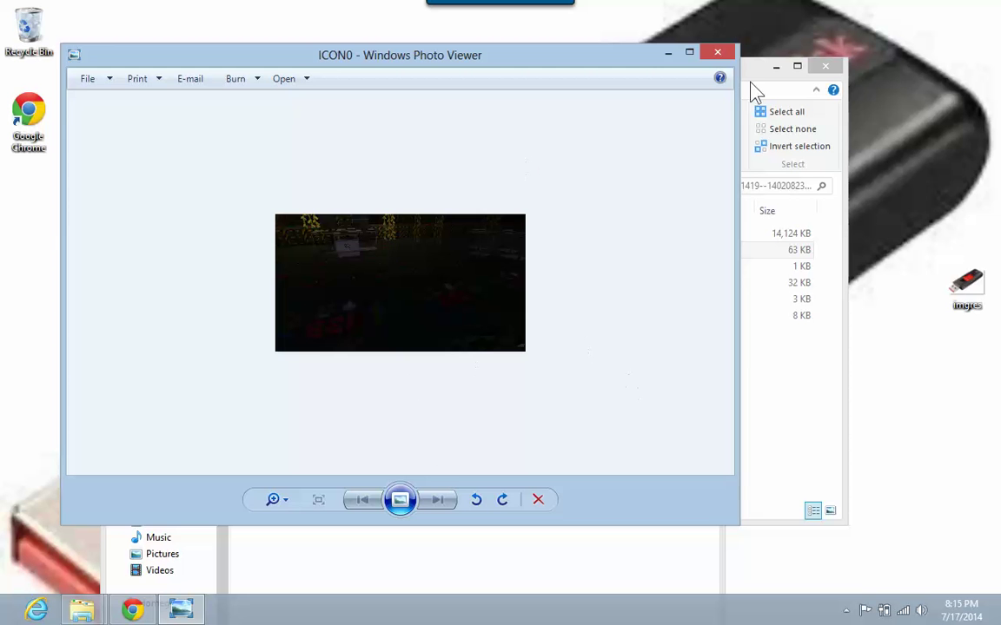
click(728, 55)
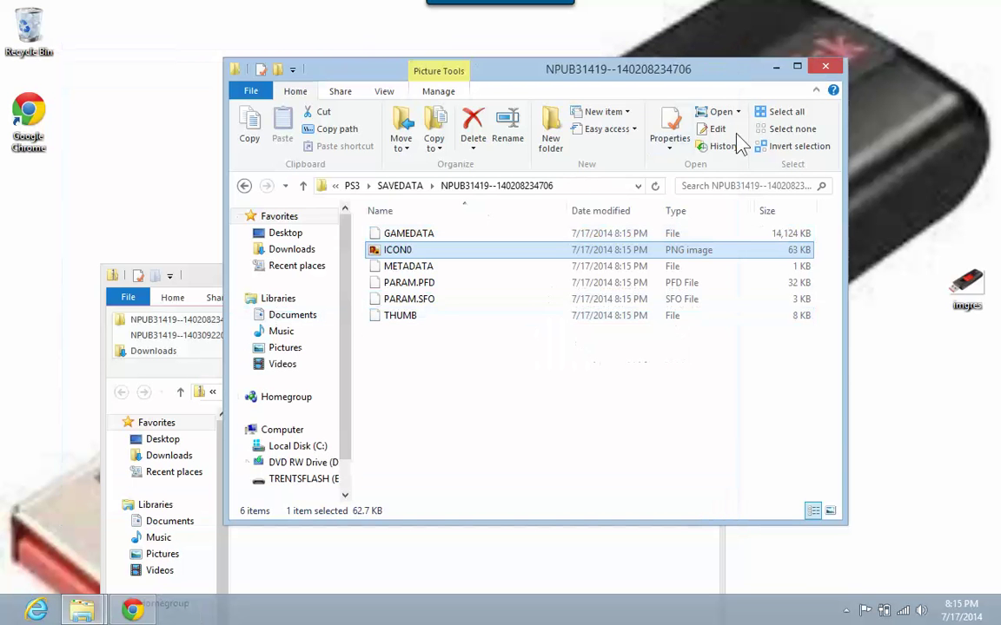
click(825, 67)
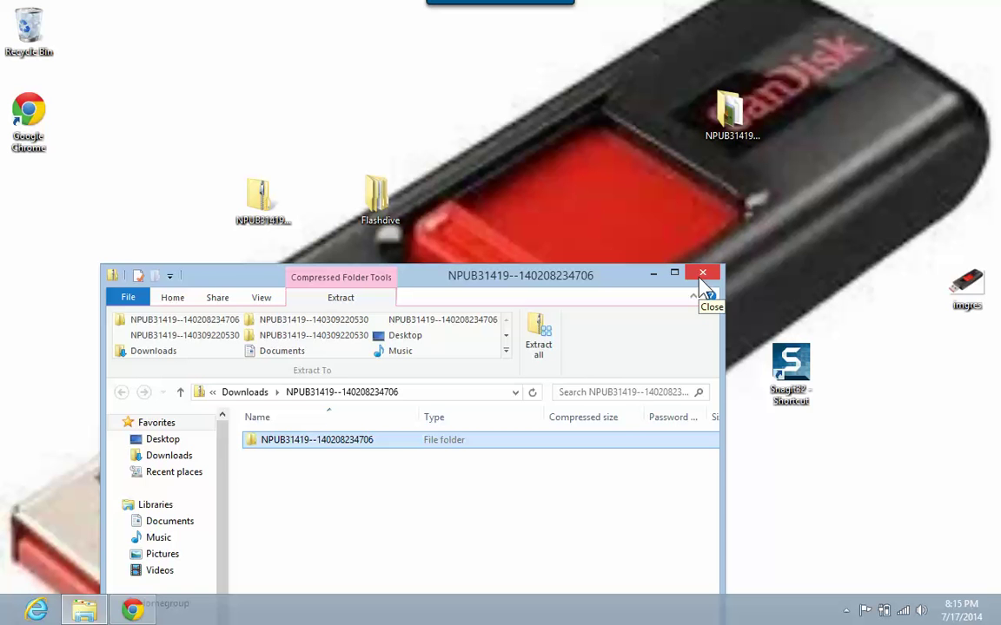
click(702, 276)
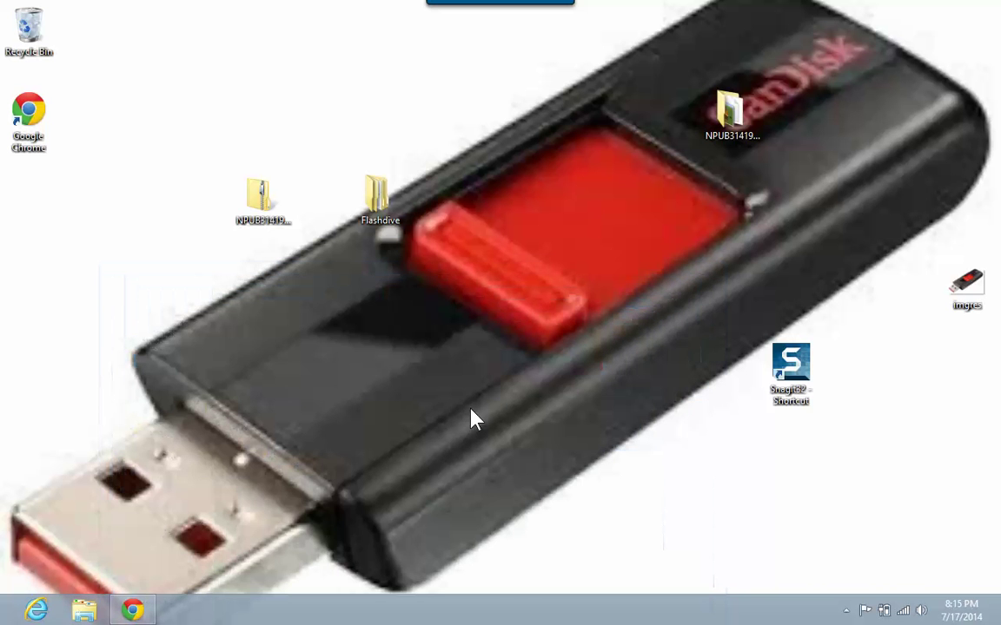